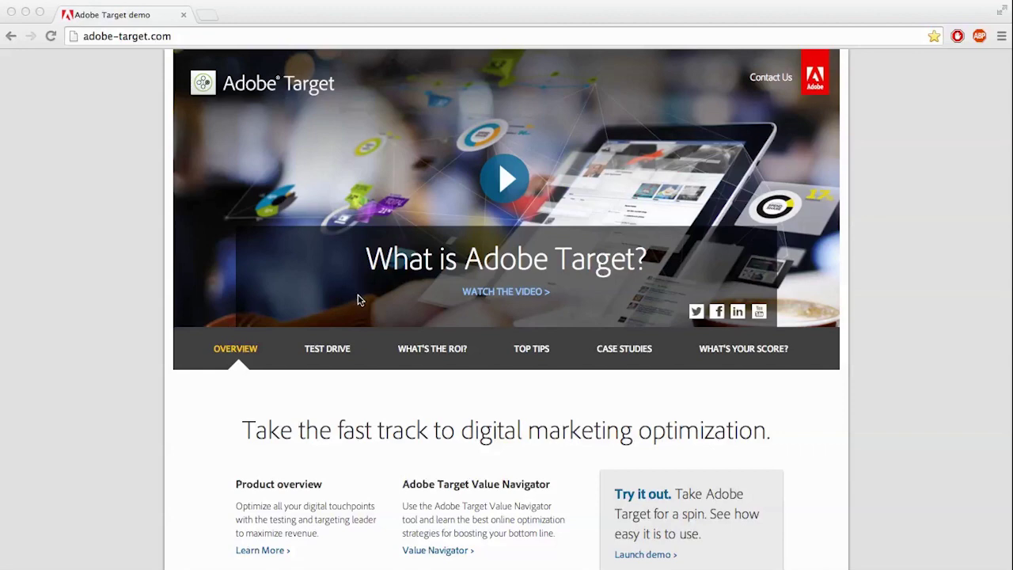
Scroll down the adobe-target.com page and dismiss the Target demo's welcome message.
{"action": "scroll", "coordinate": [358, 300], "scroll_direction": "down", "scroll_amount": 10}
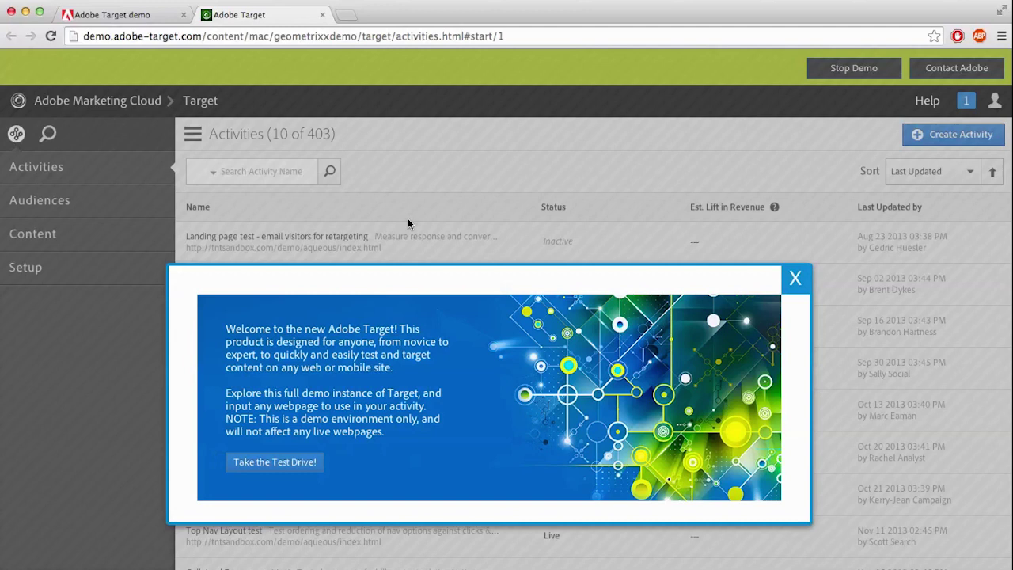
{"action": "left_click", "coordinate": [275, 462]}
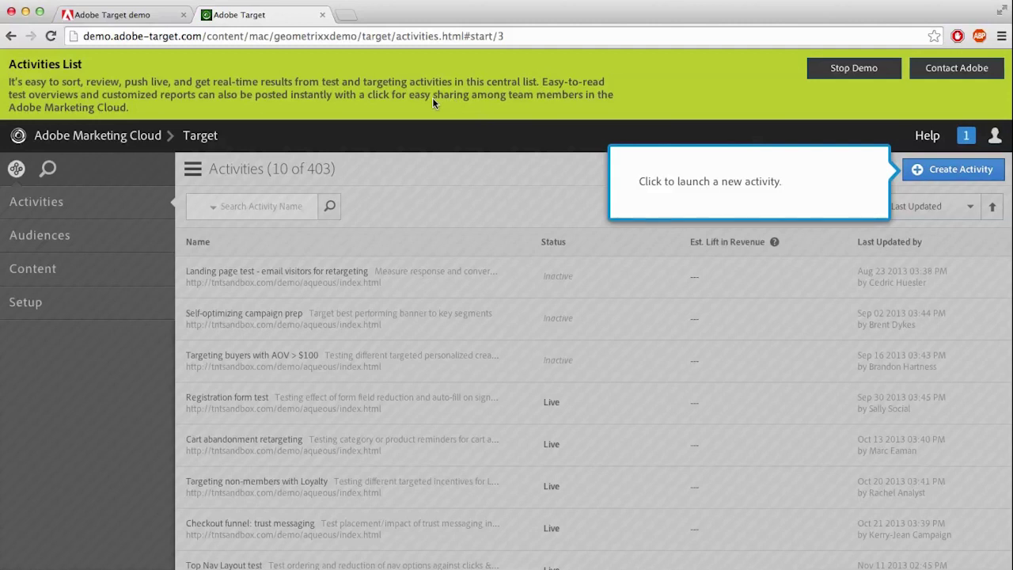
Start creating a new activity from the Activities list.
{"action": "left_click", "coordinate": [949, 172]}
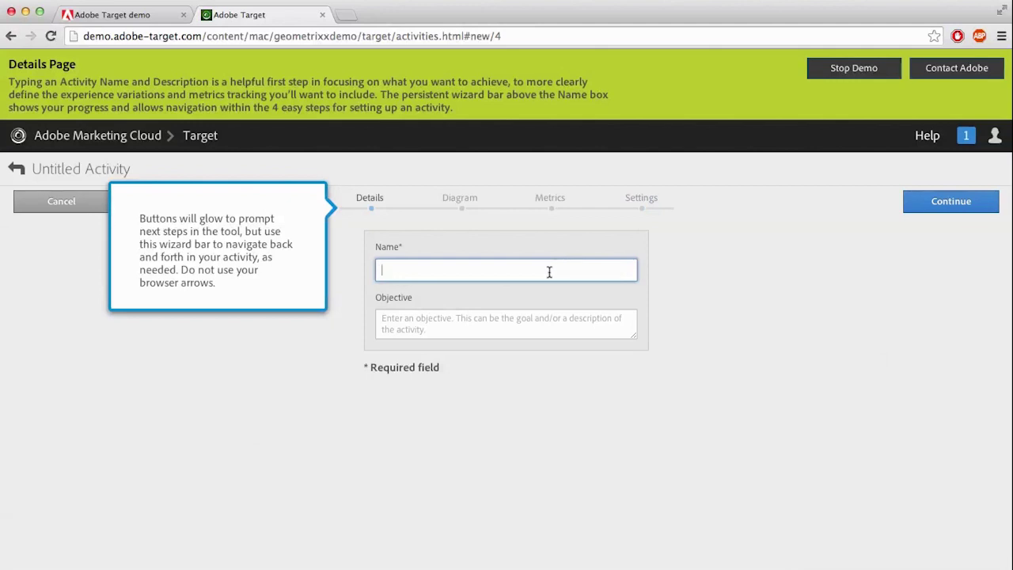
Name the new activity 'Target Test 77' and continue to the Diagram step.
{"action": "type", "text": "Target"}
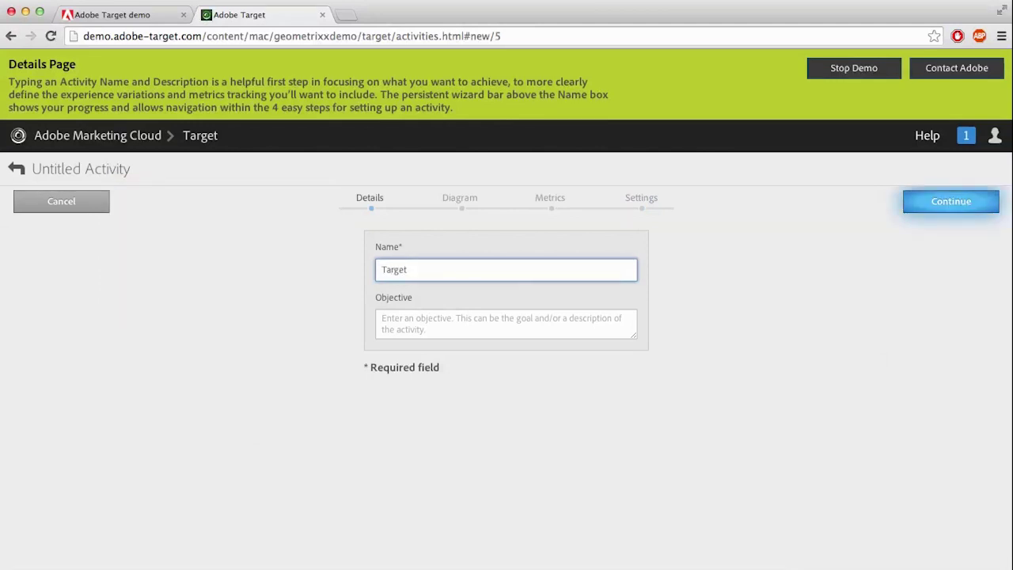
{"action": "type", "text": " Test 77"}
{"action": "left_click", "coordinate": [961, 205]}
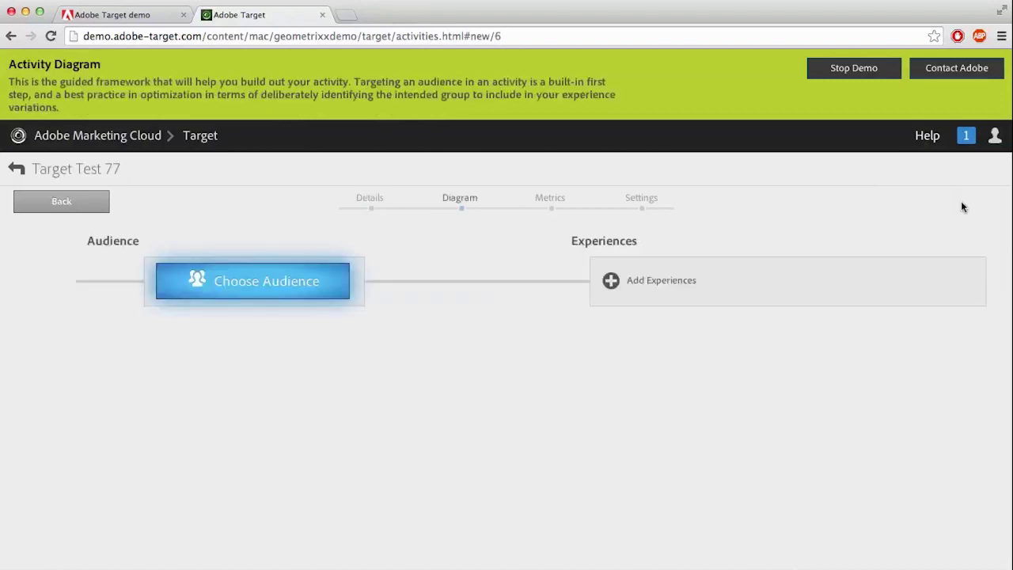
Choose All Visitors as the audience for Target Test 77.
{"action": "left_click", "coordinate": [315, 285]}
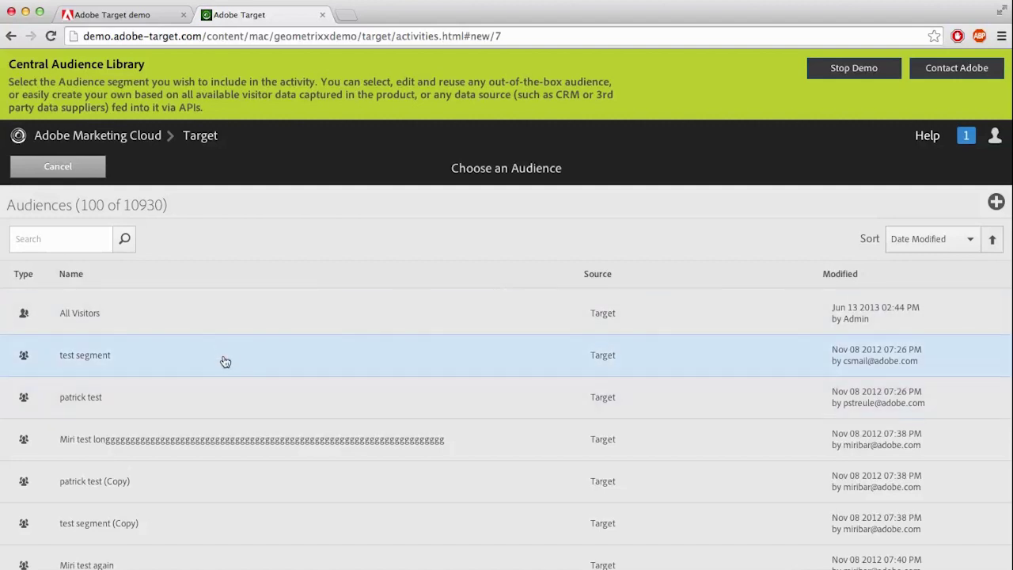
{"action": "left_click", "coordinate": [228, 325]}
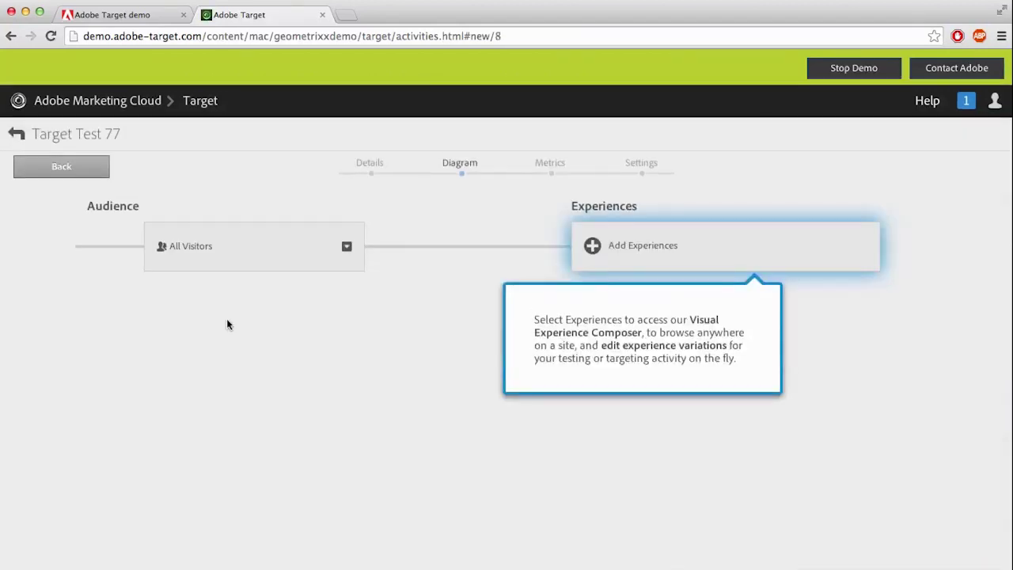
{"action": "left_click", "coordinate": [593, 247]}
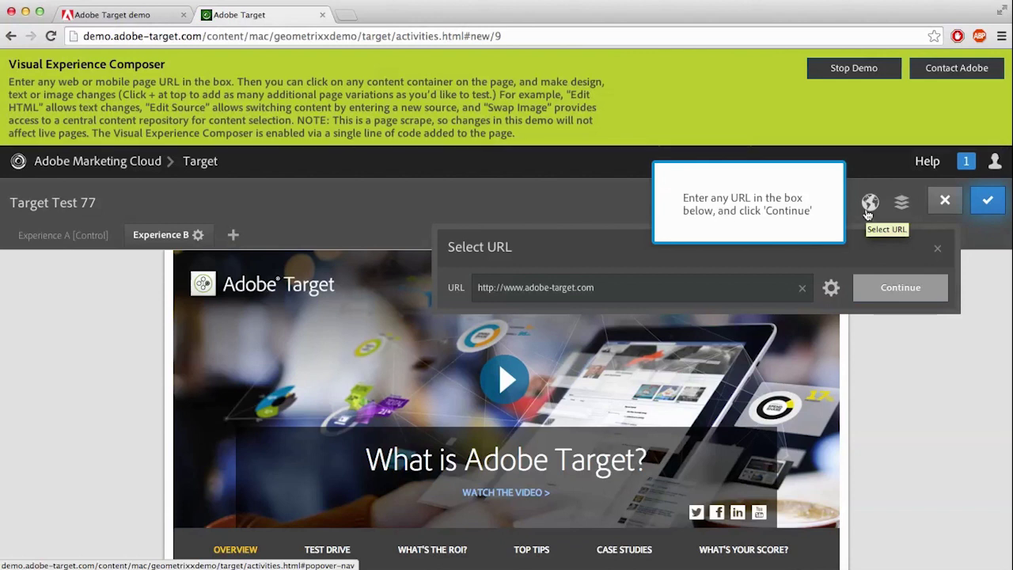
Load the adobe-target.com page into the composer for Experience B.
{"action": "left_click", "coordinate": [868, 211]}
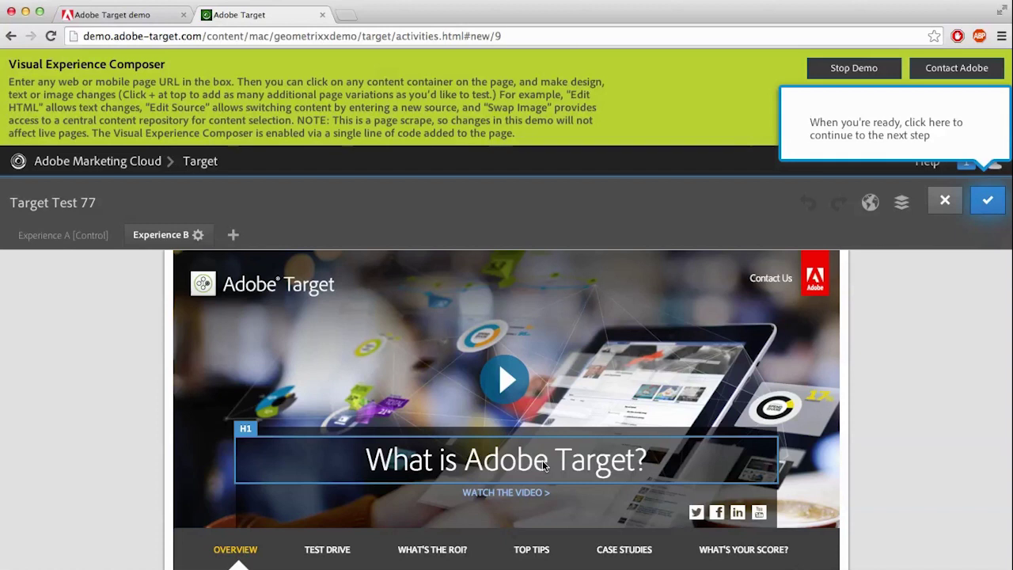
Open the HTML editor for the 'What is Adobe Target?' headline.
{"action": "left_click", "coordinate": [543, 463]}
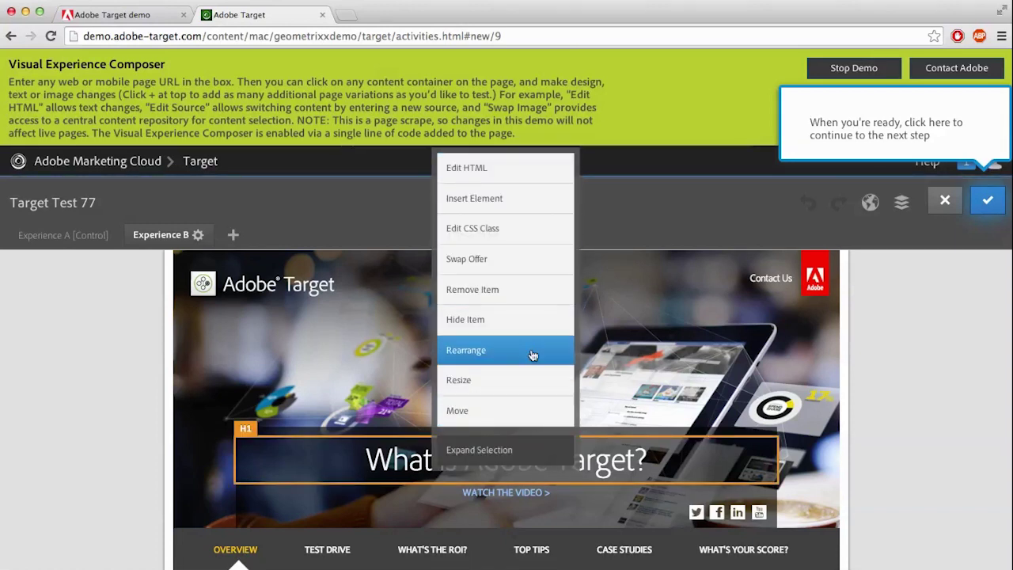
{"action": "left_click", "coordinate": [516, 174]}
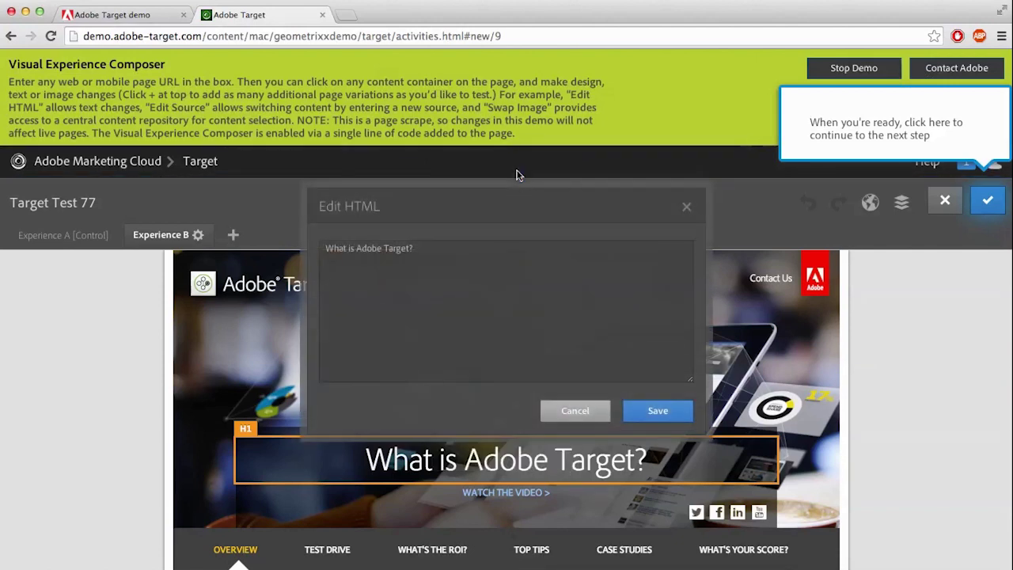
Rewrite the headline HTML to 'Adobe Target and You!' and save it.
{"action": "left_click_drag", "start_coordinate": [421, 249], "coordinate": [320, 235]}
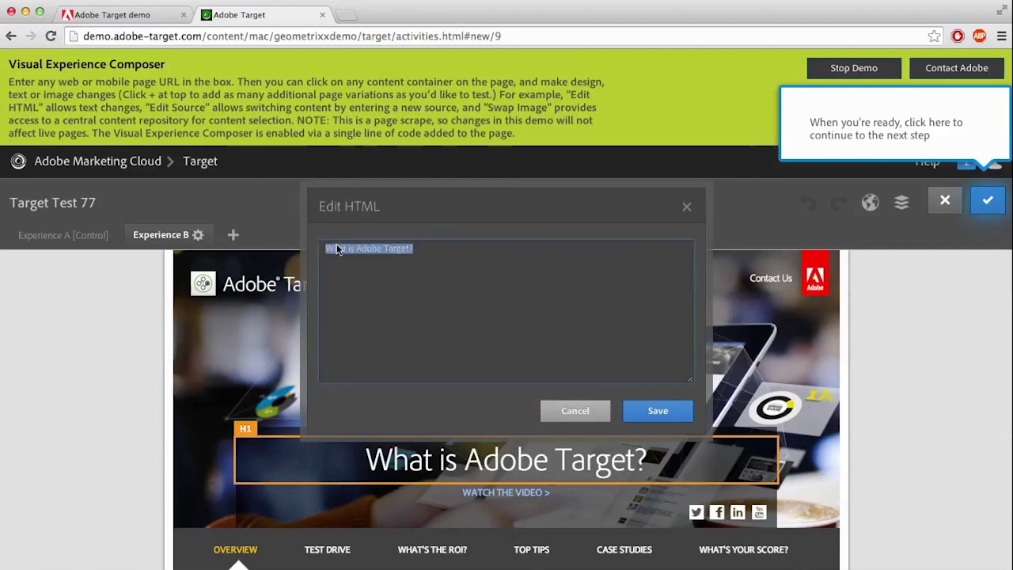
{"action": "left_click", "coordinate": [358, 246]}
{"action": "key", "text": "BackSpace"}
{"action": "key", "text": "BackSpace"}
{"action": "key", "text": "BackSpace"}
{"action": "key", "text": "BackSpace"}
{"action": "key", "text": "BackSpace"}
{"action": "key", "text": "BackSpace"}
{"action": "key", "text": "BackSpace"}
{"action": "key", "text": "BackSpace"}
{"action": "left_click", "coordinate": [386, 249]}
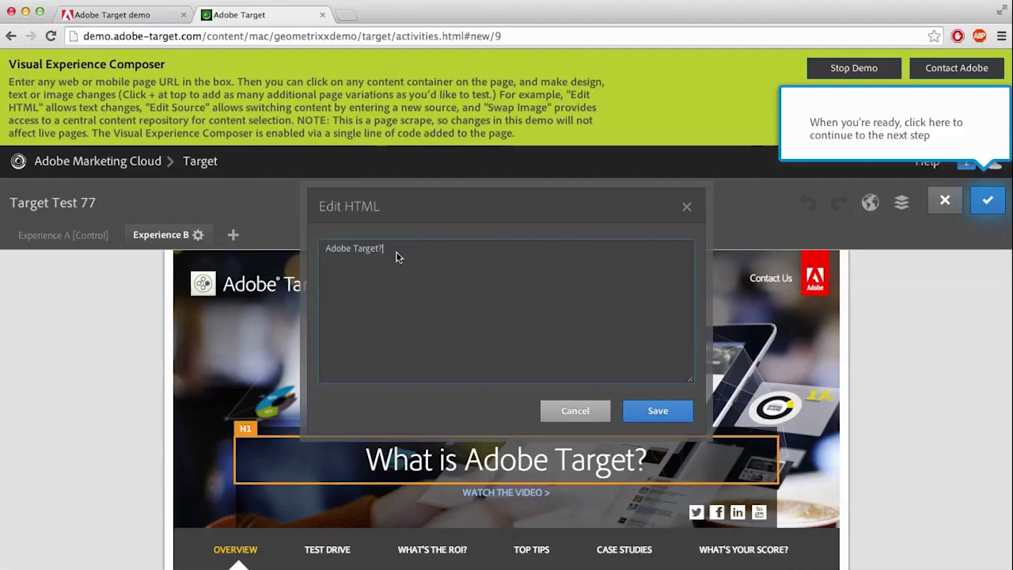
{"action": "key", "text": "BackSpace"}
{"action": "type", "text": "and"}
{"action": "key", "text": "Return"}
{"action": "key", "text": "BackSpace"}
{"action": "type", "text": "You!"}
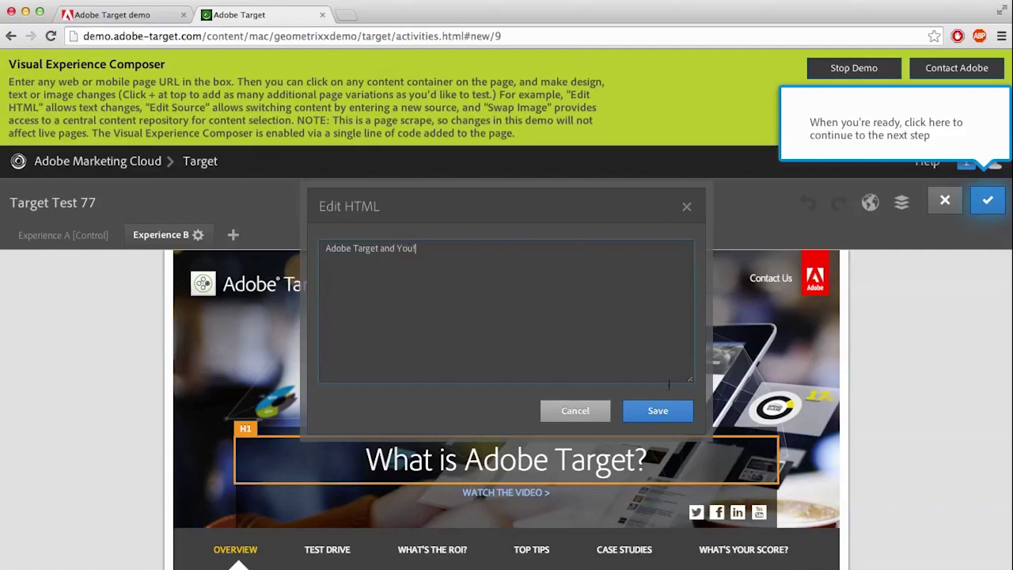
{"action": "left_click", "coordinate": [664, 415]}
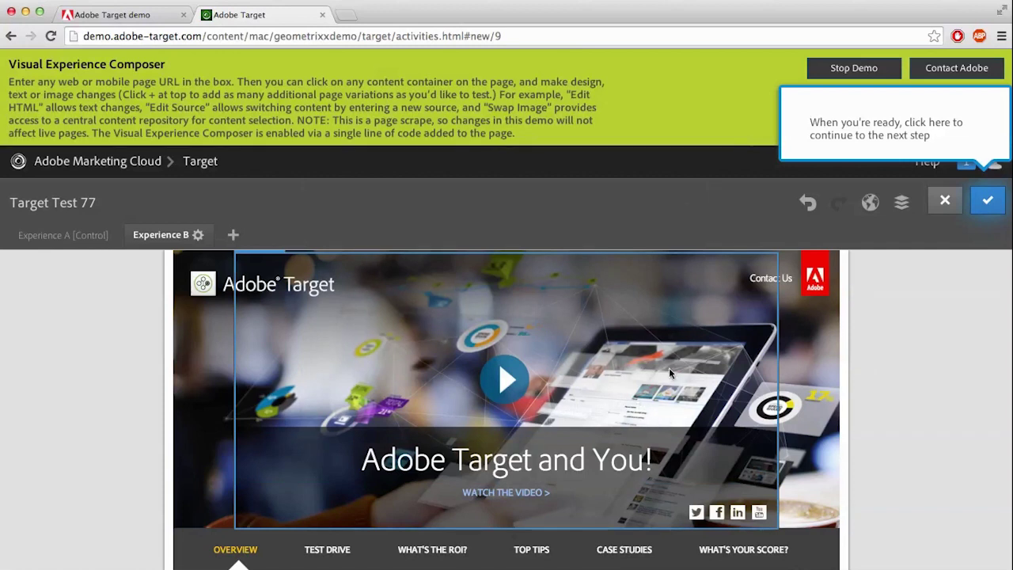
Scroll down and bring up the editing actions for the 'Try it out.' text.
{"action": "scroll", "coordinate": [668, 369], "scroll_direction": "down", "scroll_amount": 5}
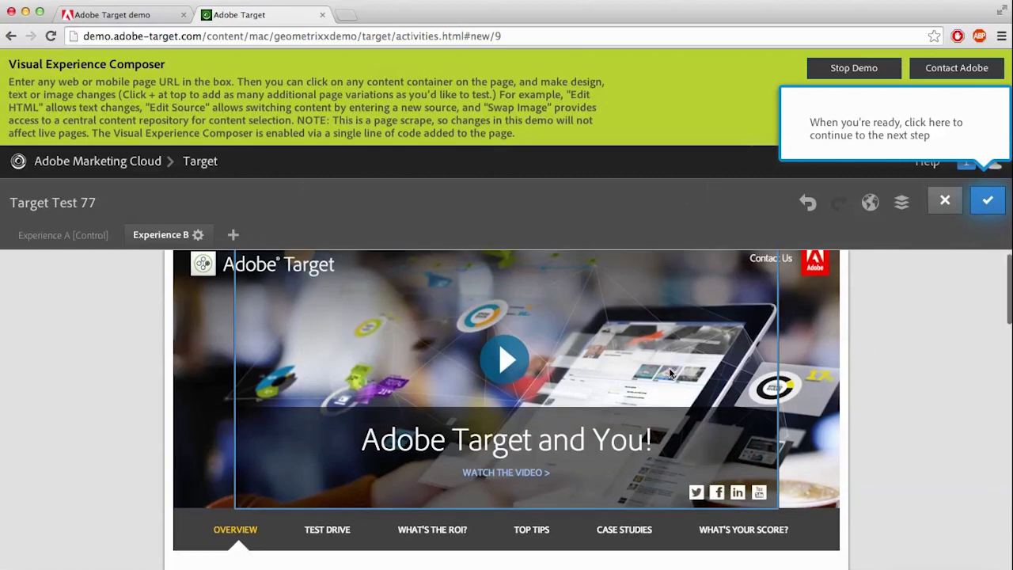
{"action": "scroll", "coordinate": [669, 369], "scroll_direction": "down", "scroll_amount": 3}
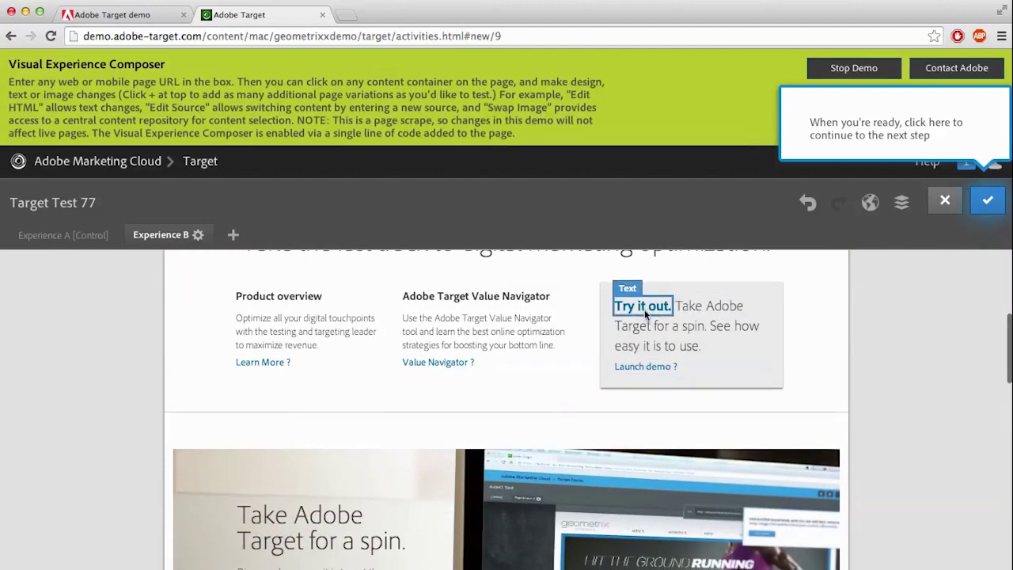
{"action": "left_click", "coordinate": [645, 308]}
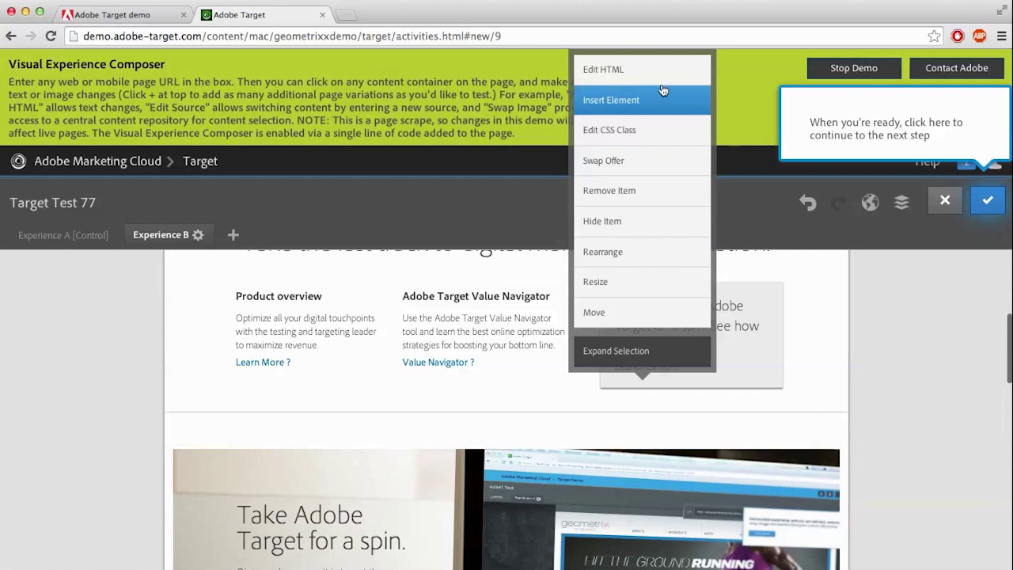
Replace the promo text 'Try it out.' with 'Start here!', save, and finish editing experiences.
{"action": "left_click", "coordinate": [619, 70]}
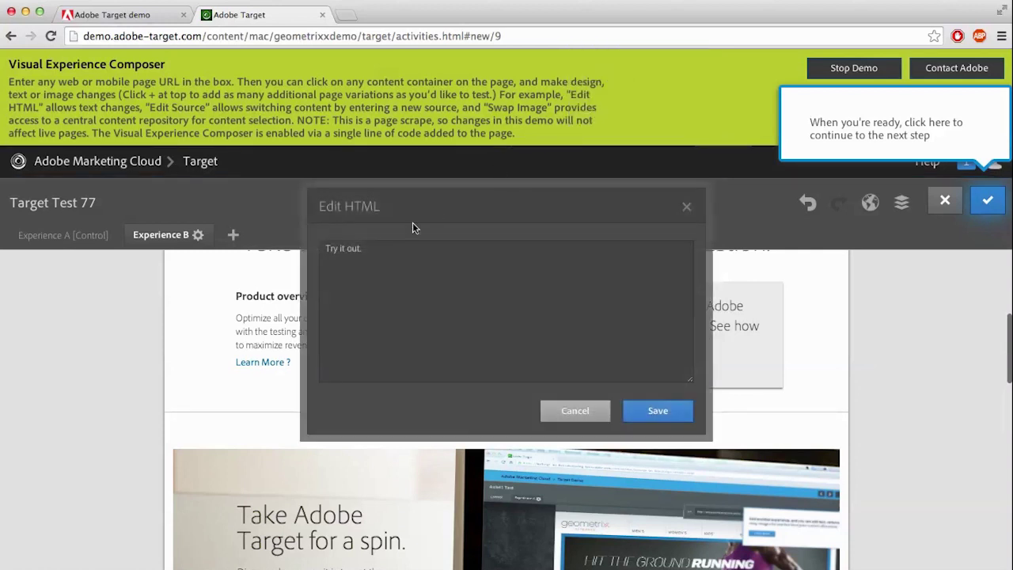
{"action": "key", "text": "super+a"}
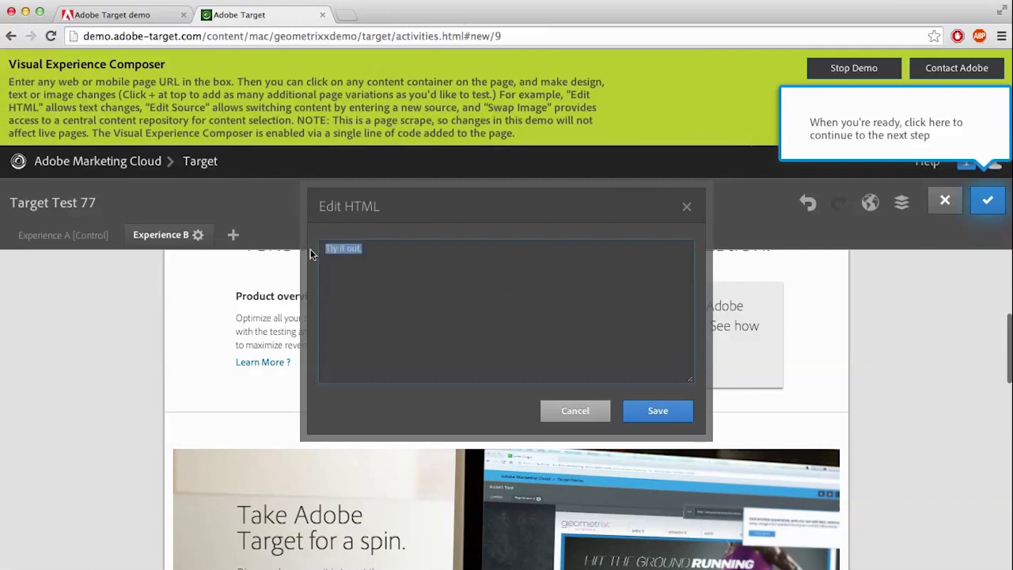
{"action": "type", "text": "Start here!"}
{"action": "left_click", "coordinate": [663, 412]}
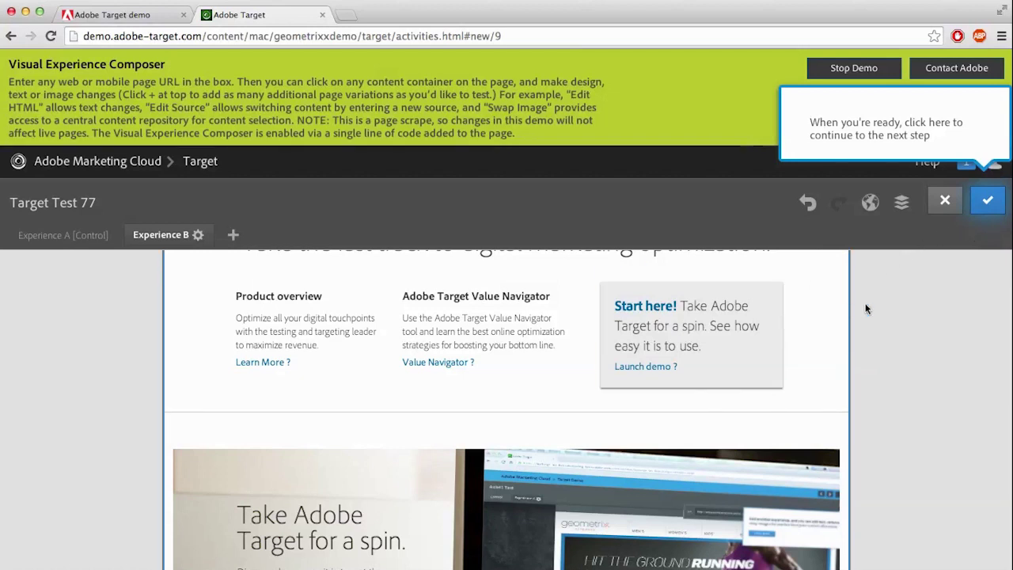
{"action": "left_click", "coordinate": [990, 205]}
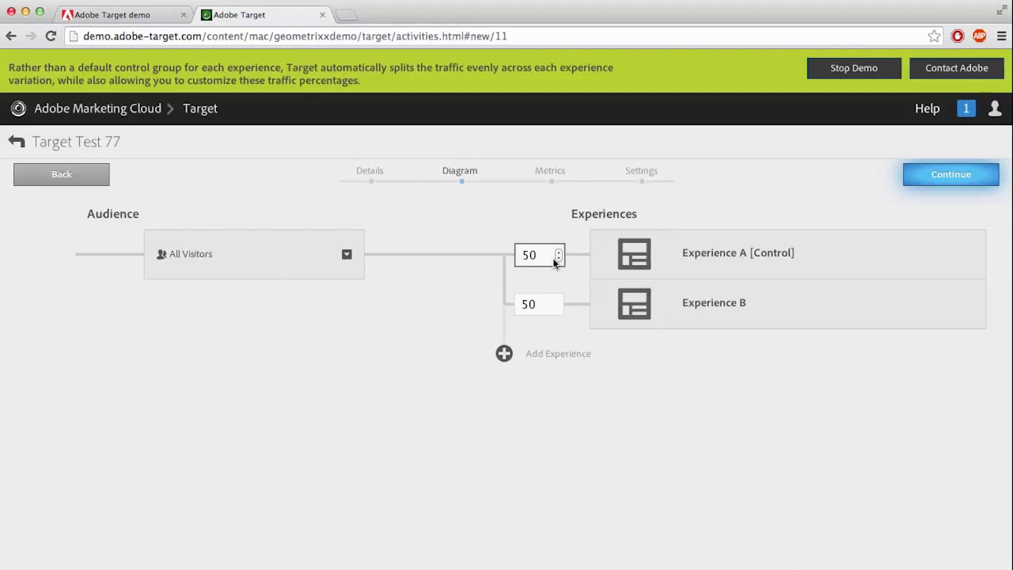
Split traffic 80% to Experience B and 20% to Experience A [Control].
{"action": "left_click", "coordinate": [543, 305]}
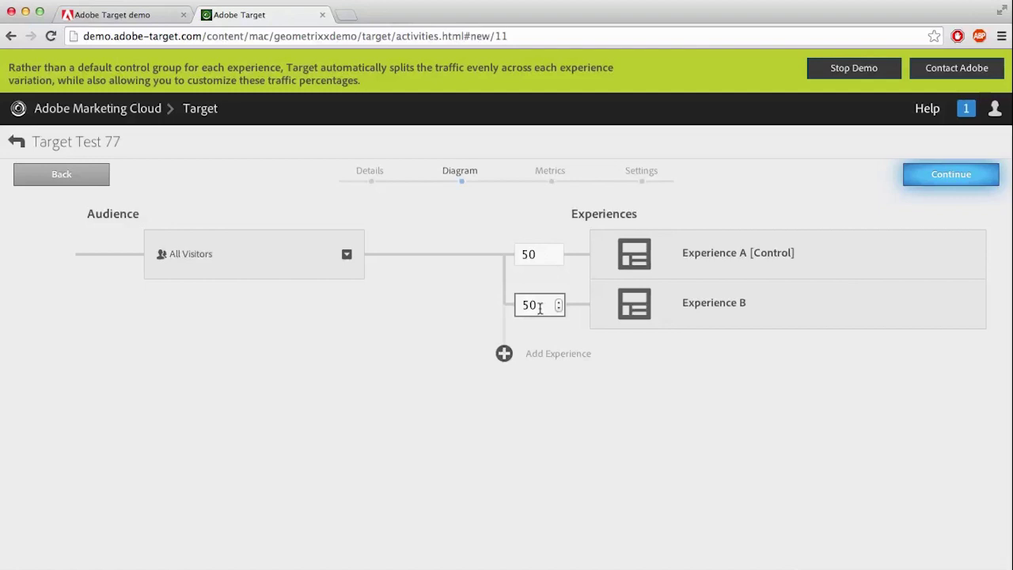
{"action": "left_click_drag", "start_coordinate": [534, 305], "coordinate": [516, 311]}
{"action": "type", "text": "80"}
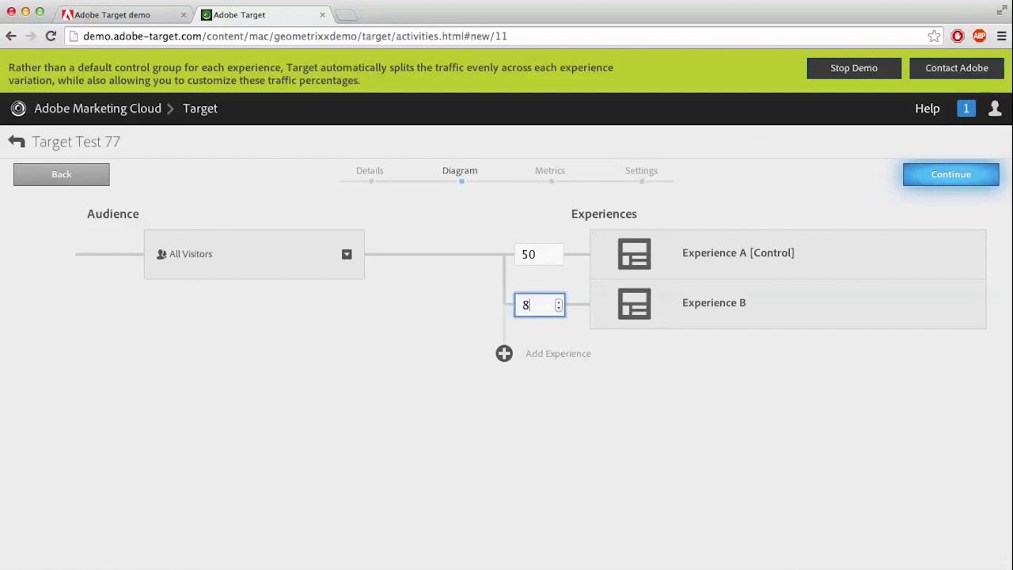
{"action": "left_click", "coordinate": [530, 254]}
{"action": "left_click_drag", "start_coordinate": [536, 255], "coordinate": [519, 256]}
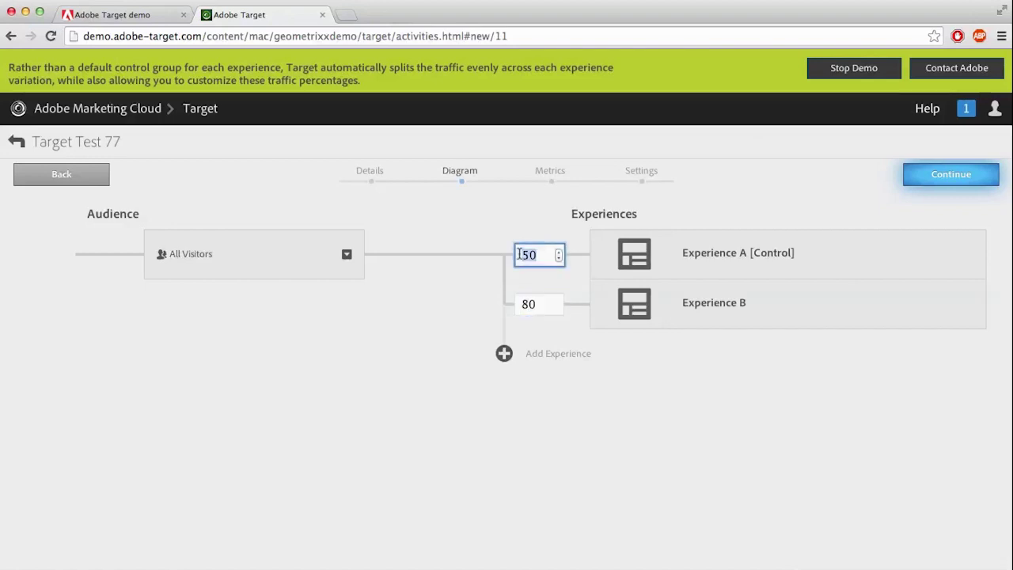
{"action": "type", "text": "20"}
{"action": "left_click", "coordinate": [964, 182]}
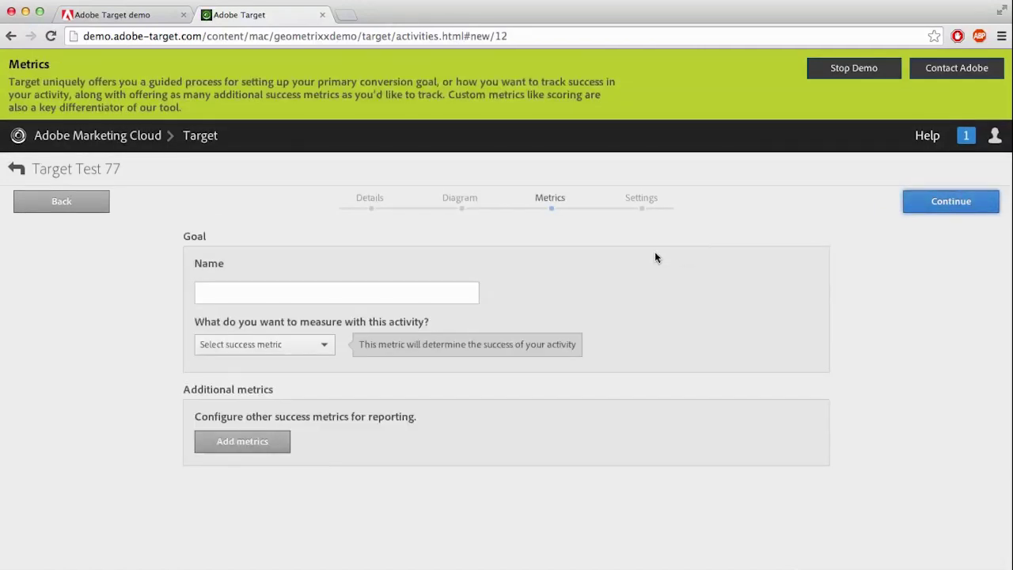
Name the goal 'increased page views', measuring Engagement by Page Views at an estimated value of .09.
{"action": "left_click", "coordinate": [230, 289]}
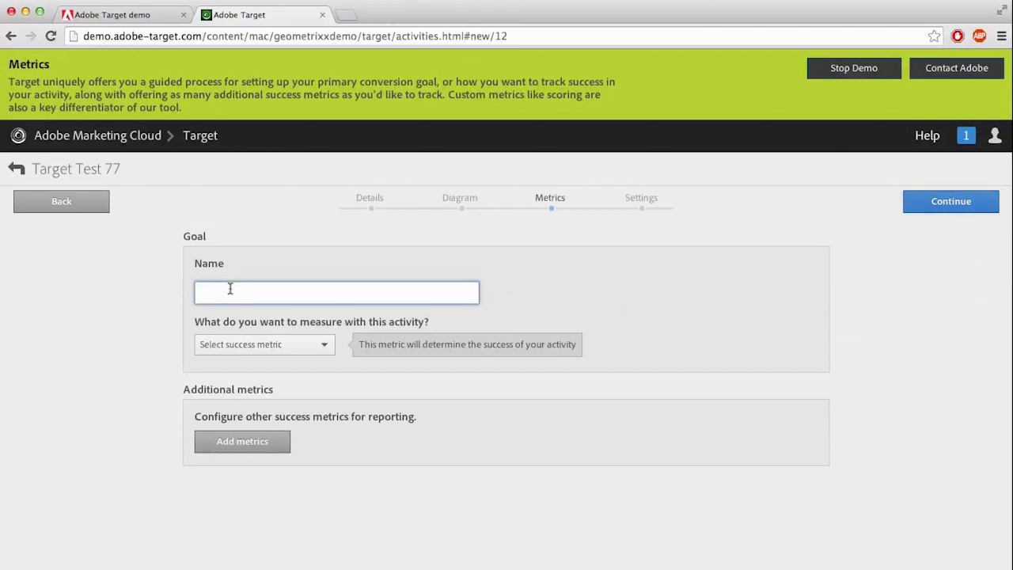
{"action": "type", "text": "increased page views"}
{"action": "left_click", "coordinate": [325, 346]}
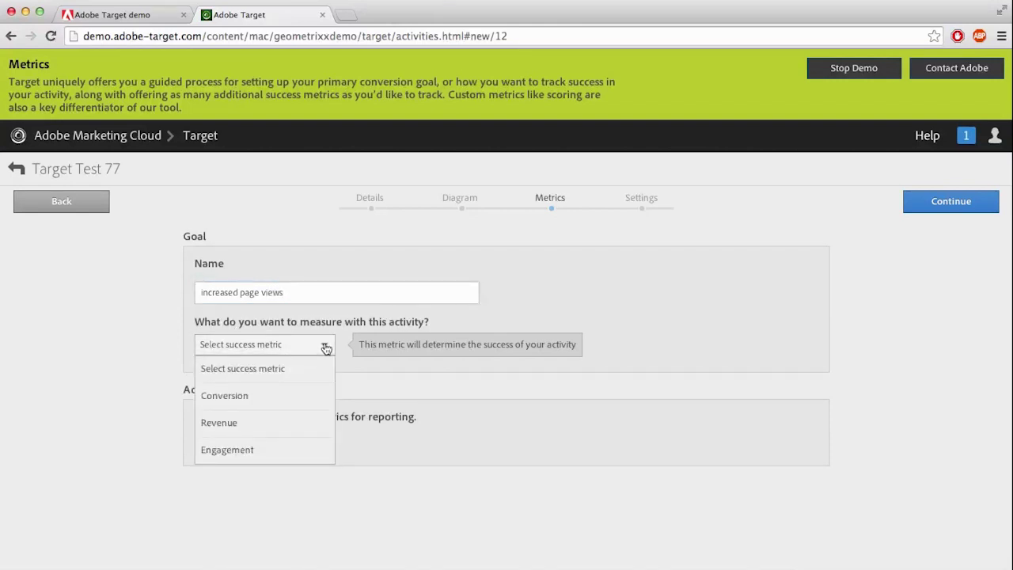
{"action": "left_click", "coordinate": [253, 451]}
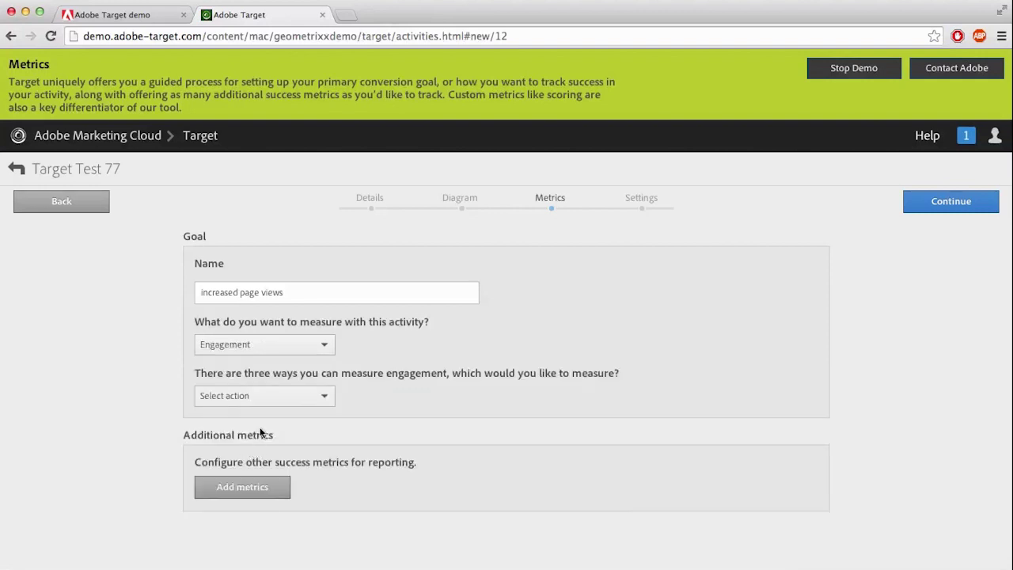
{"action": "left_click", "coordinate": [328, 398]}
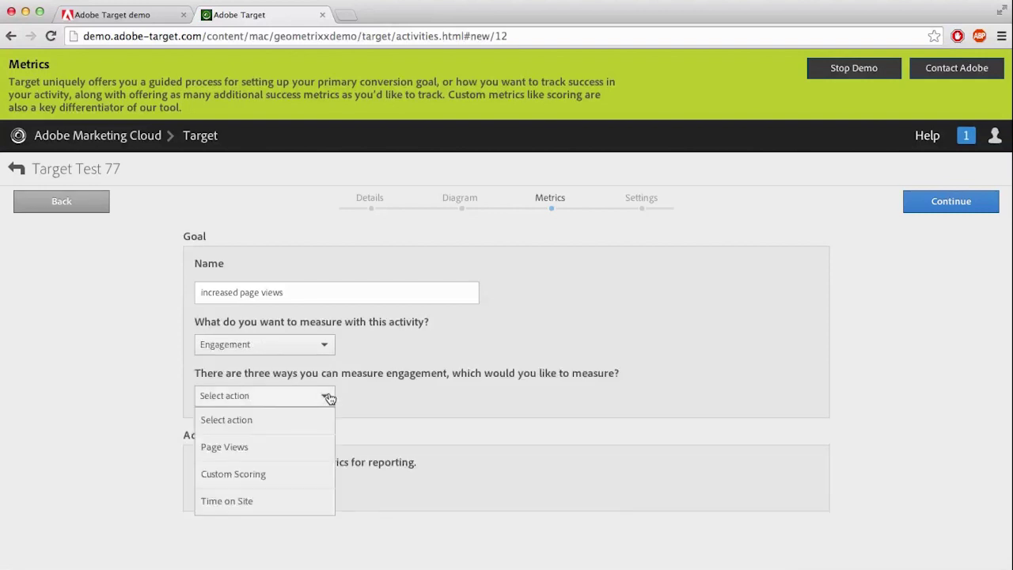
{"action": "left_click", "coordinate": [267, 451]}
{"action": "left_click", "coordinate": [270, 442]}
{"action": "type", "text": ".09"}
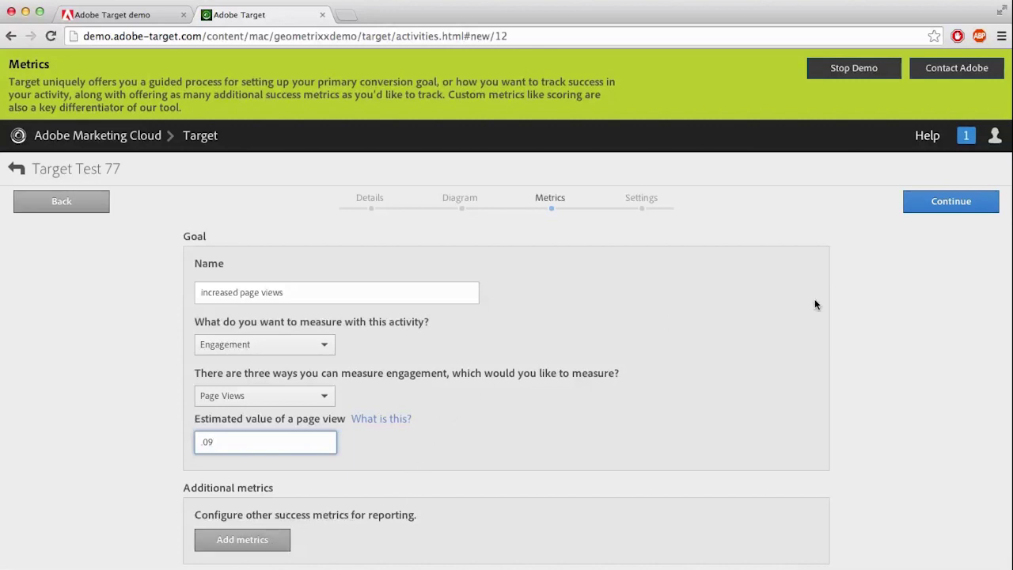
Keep the default settings (When Activated to When Deactivated, Low priority) and save Target Test 77.
{"action": "left_click", "coordinate": [946, 203]}
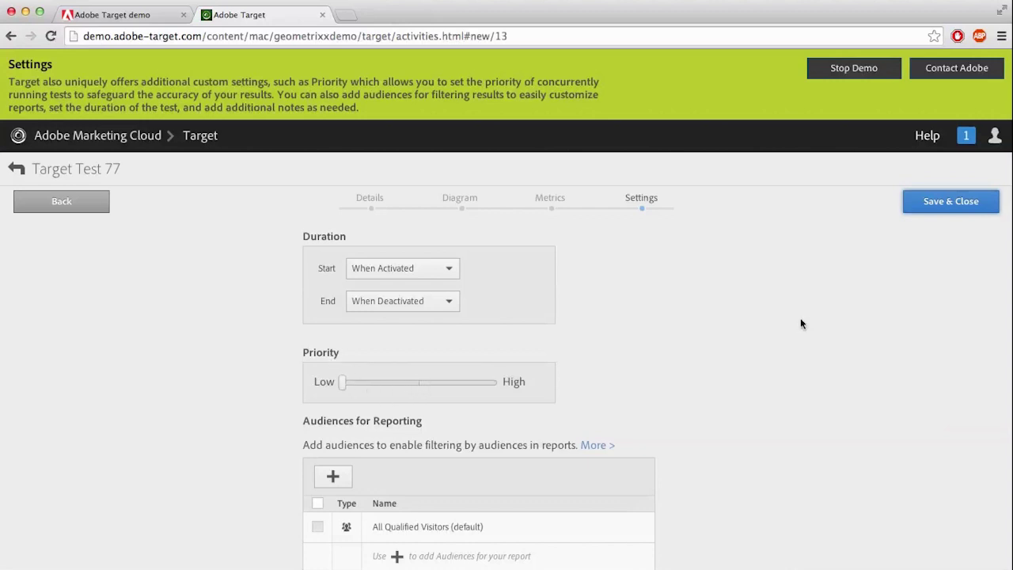
{"action": "left_click", "coordinate": [948, 203]}
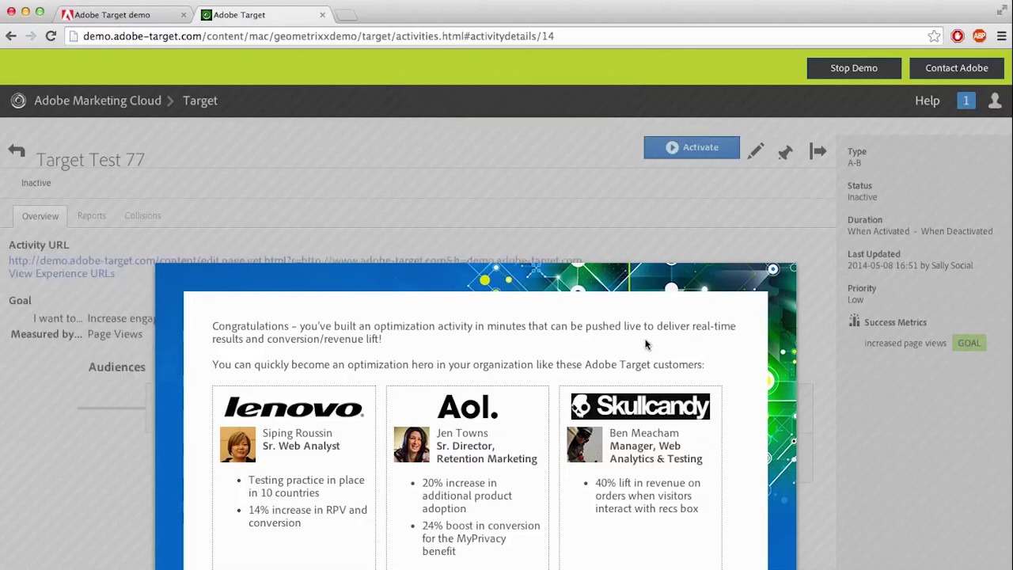
Scroll through the congratulations message on the saved activity, then leave the activity.
{"action": "scroll", "coordinate": [648, 345], "scroll_direction": "down", "scroll_amount": 5}
{"action": "scroll", "coordinate": [648, 345], "scroll_direction": "down", "scroll_amount": 9}
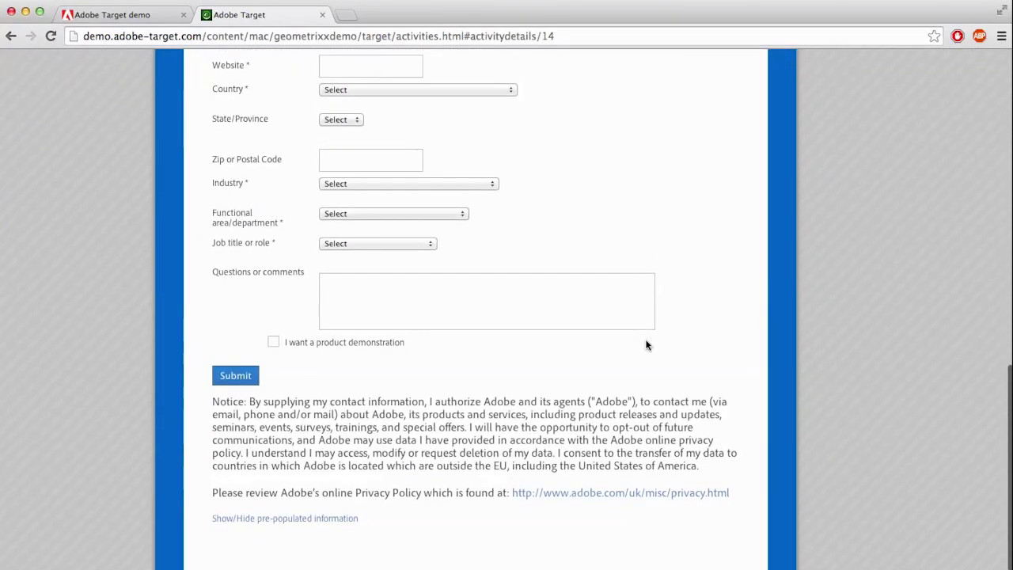
{"action": "scroll", "coordinate": [646, 346], "scroll_direction": "up", "scroll_amount": 7}
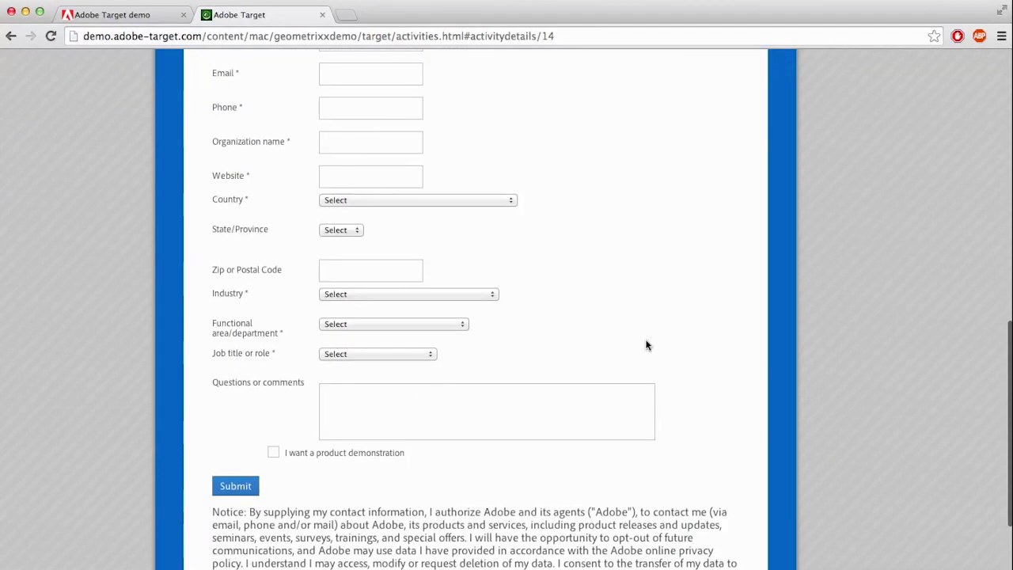
{"action": "scroll", "coordinate": [646, 346], "scroll_direction": "up", "scroll_amount": 8}
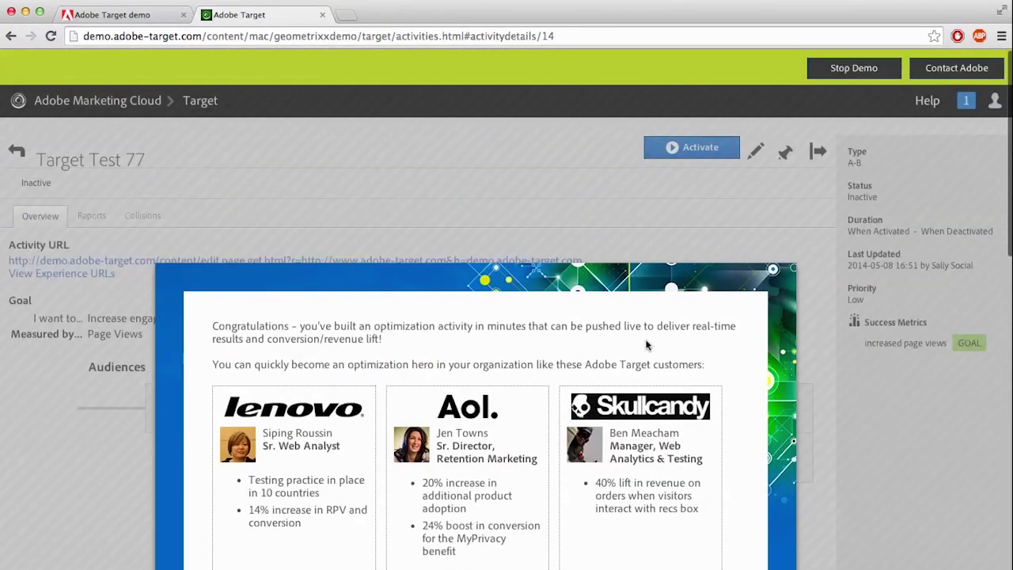
{"action": "left_click", "coordinate": [847, 71]}
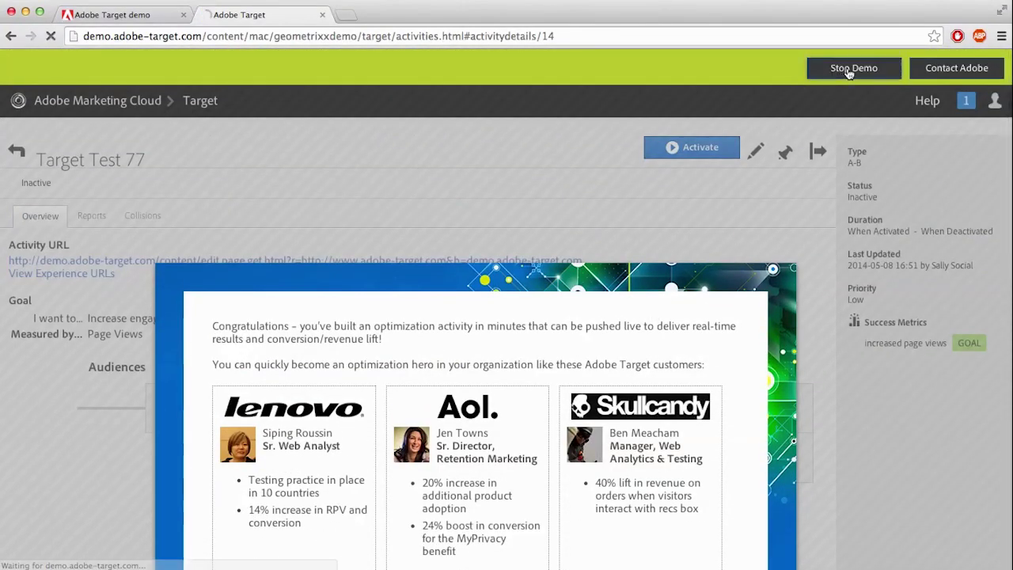